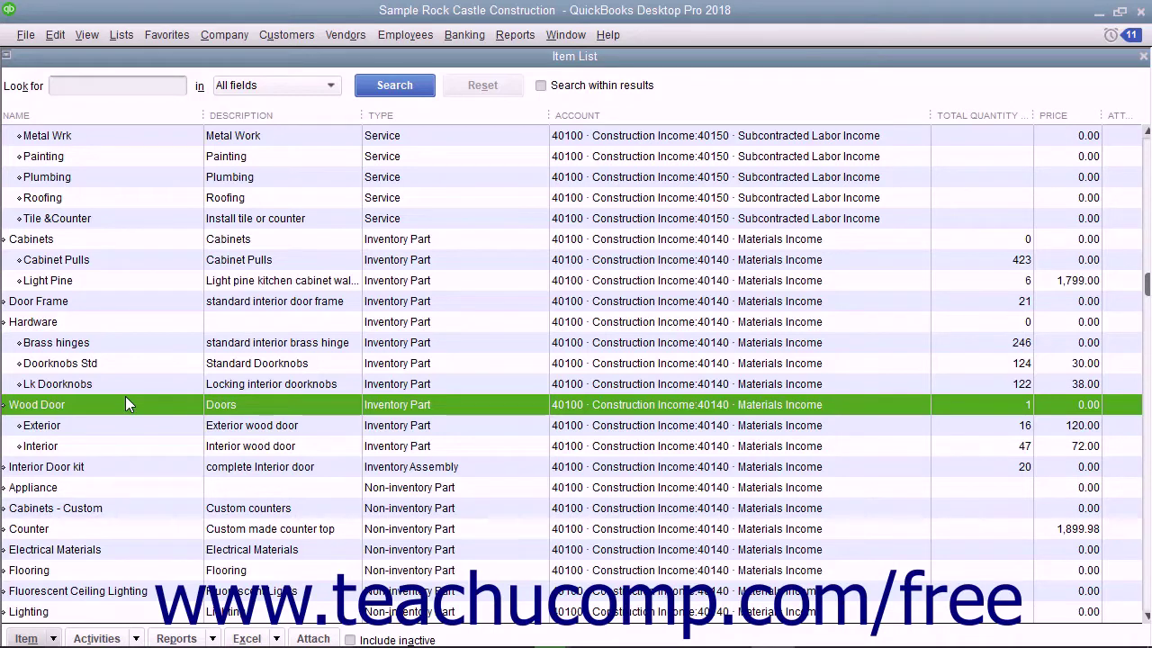
Step: Create a new Inventory Part item named 'Screen Door'
{"action": "left_click", "coordinate": [52, 638]}
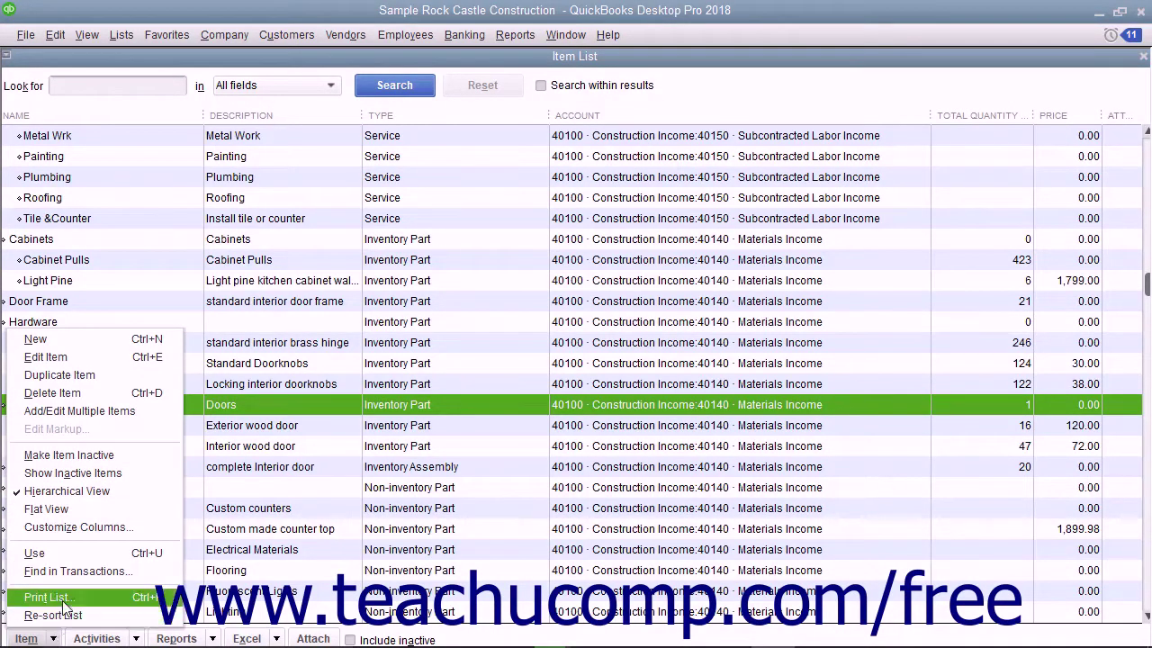
{"action": "left_click", "coordinate": [73, 347]}
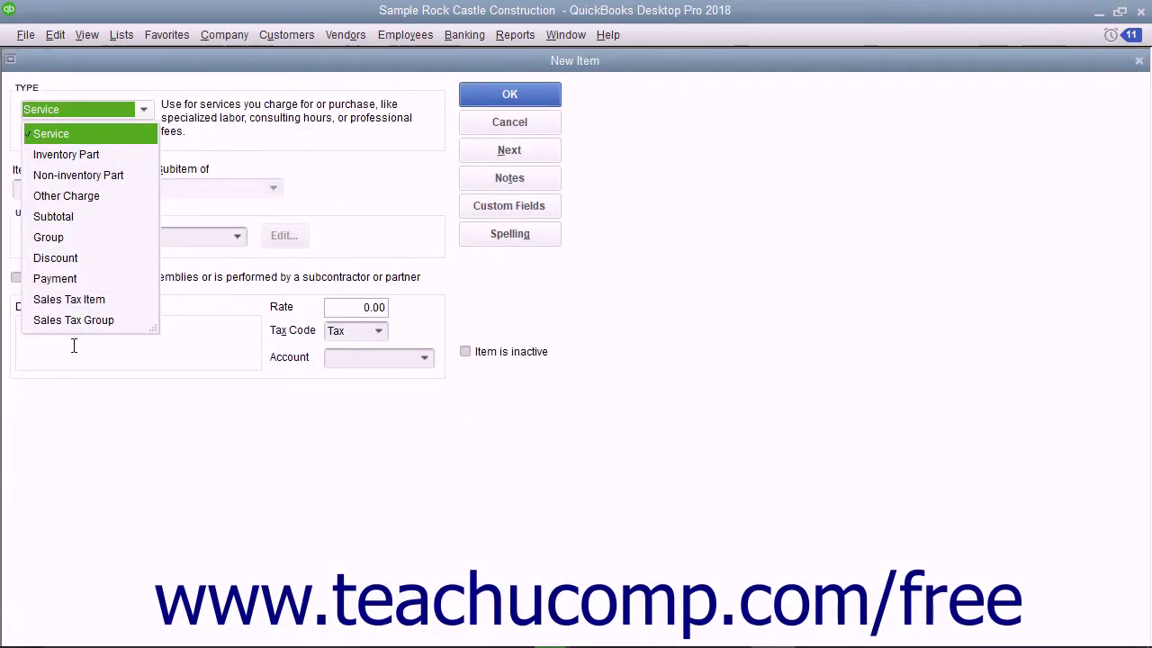
{"action": "left_click", "coordinate": [89, 157]}
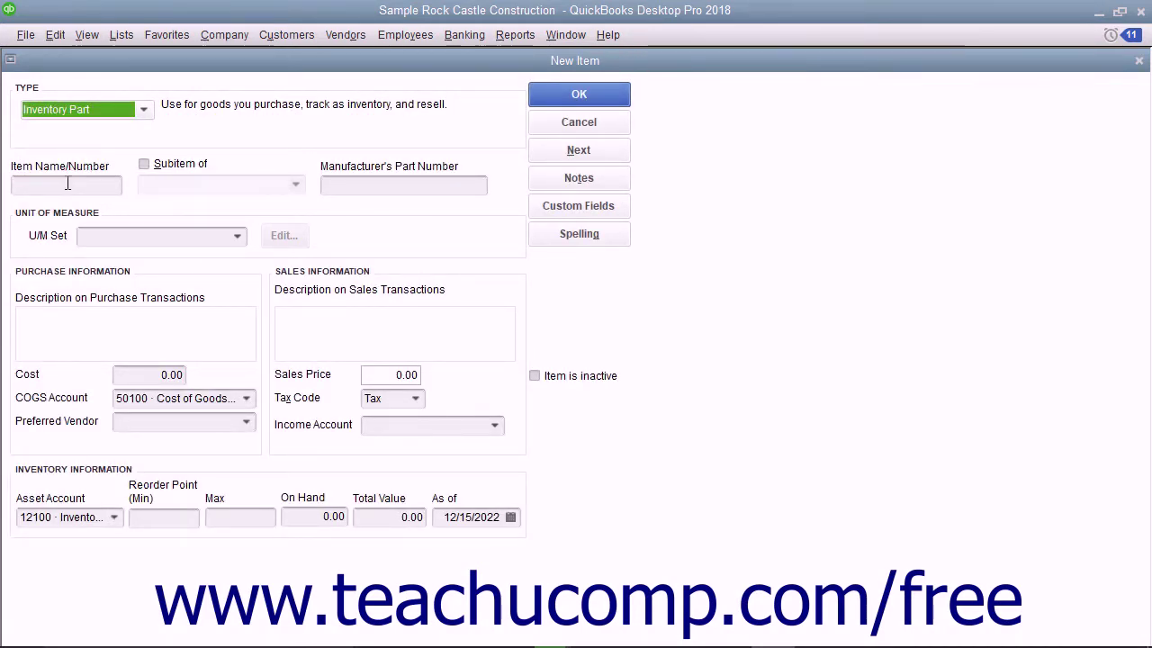
{"action": "left_click", "coordinate": [67, 183]}
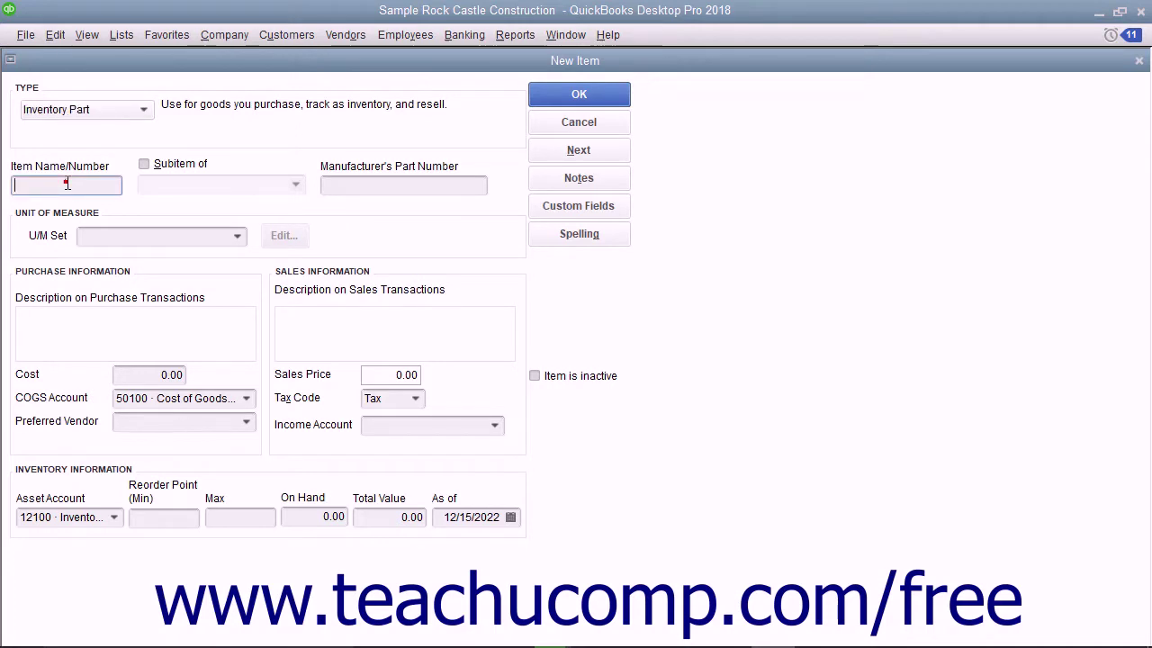
{"action": "type", "text": "Screen Door"}
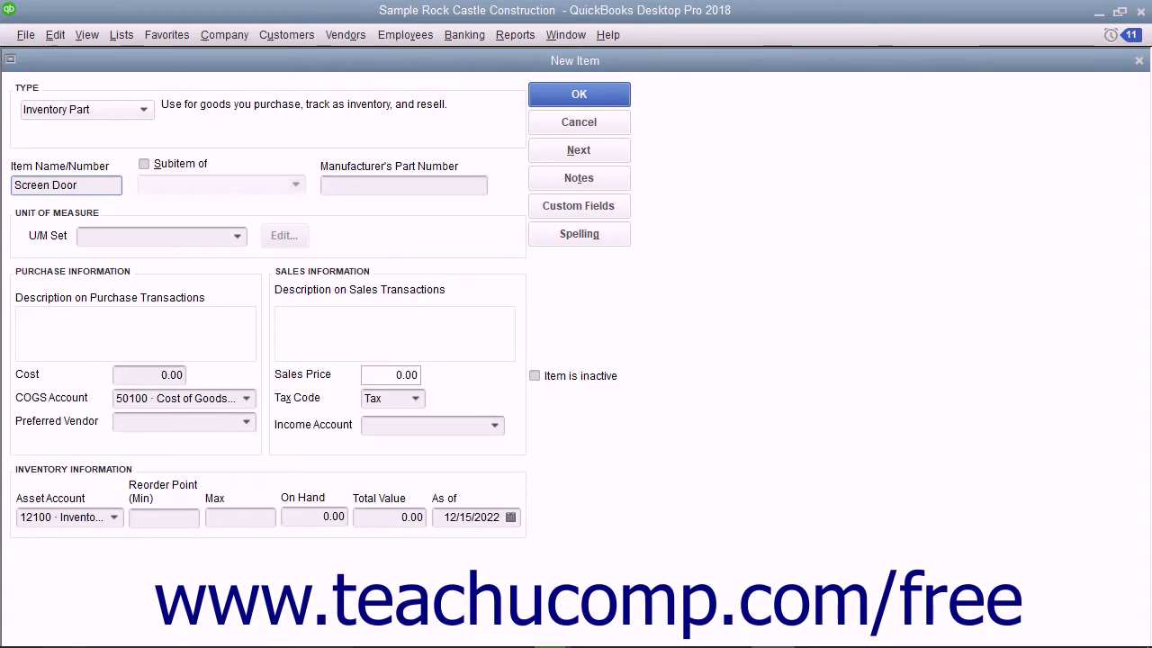
{"action": "left_click", "coordinate": [133, 171]}
Step: Enter purchase description 'Screen Door #3456' with a cost of 50.00
{"action": "left_click", "coordinate": [103, 277]}
{"action": "left_click", "coordinate": [92, 314]}
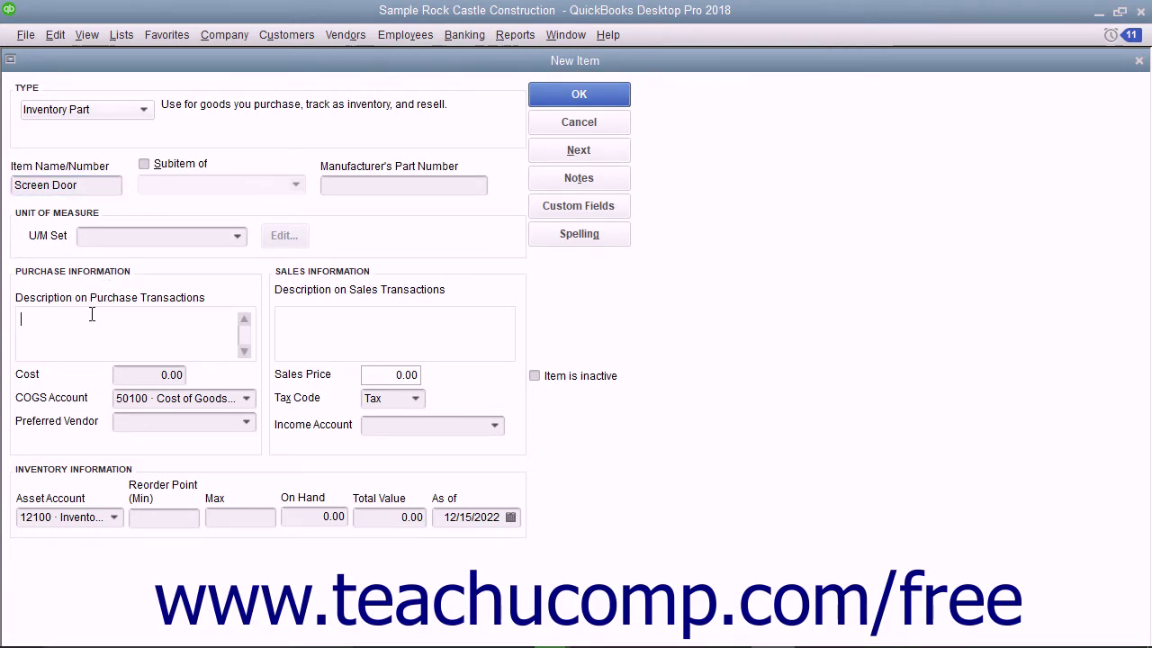
{"action": "type", "text": "Screen Door #3456"}
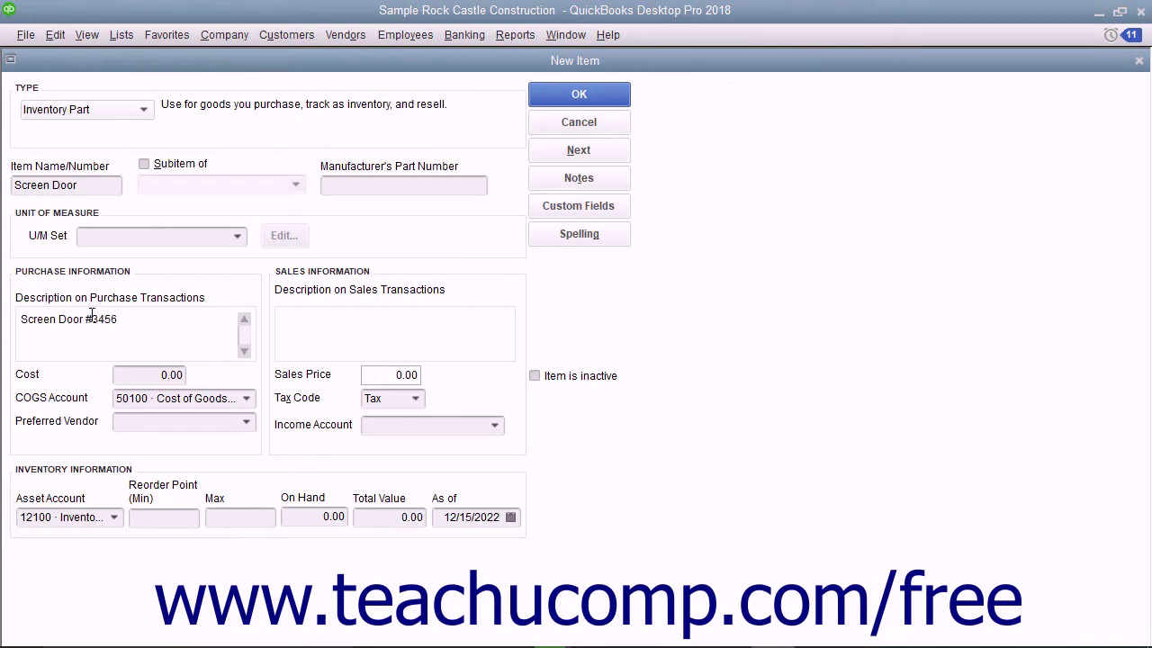
{"action": "left_click", "coordinate": [137, 376]}
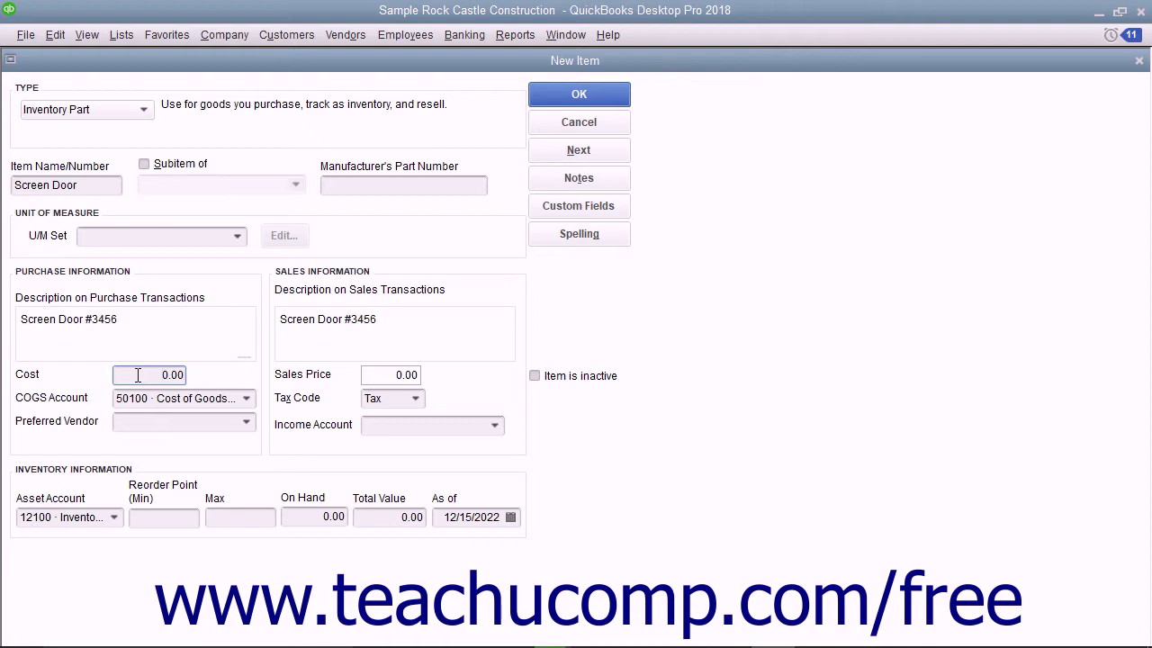
{"action": "type", "text": "50"}
Step: Keep Cost of Goods Sold as the COGS account and set Perry Windows & Doors as preferred vendor
{"action": "left_click", "coordinate": [245, 398]}
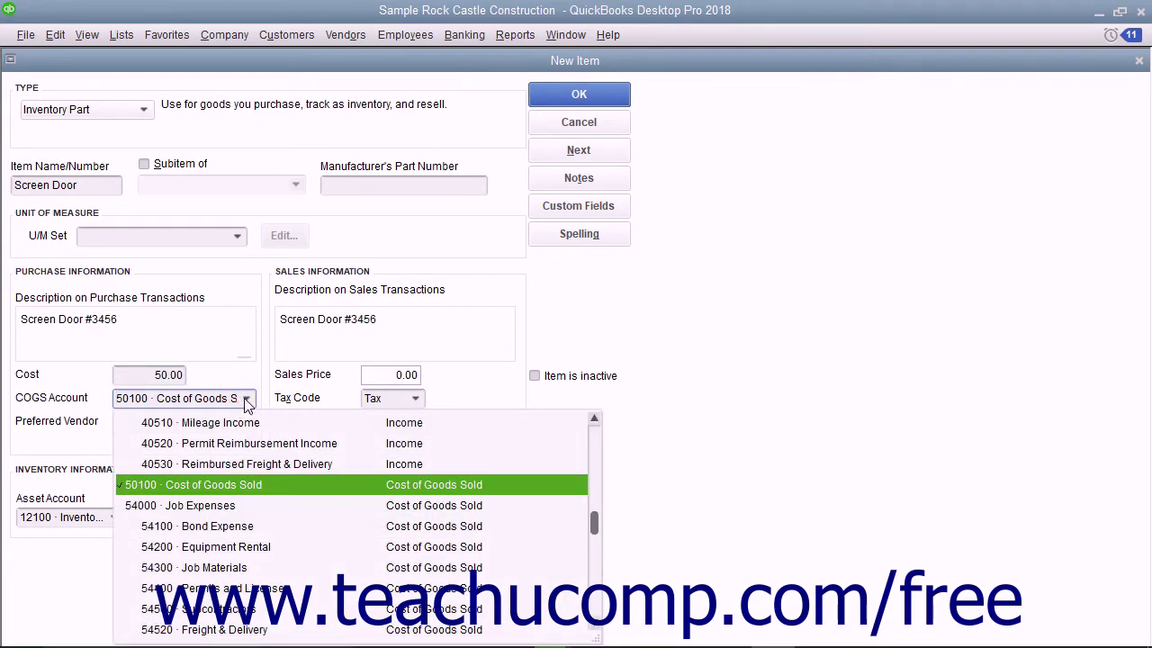
{"action": "left_click", "coordinate": [244, 397]}
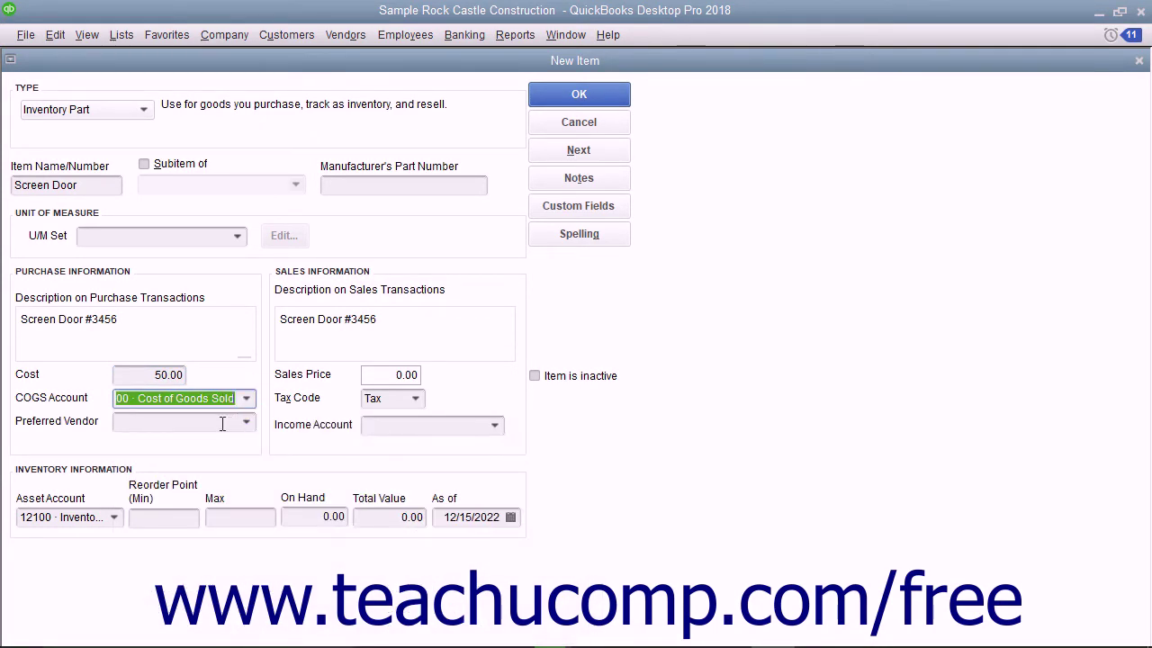
{"action": "left_click", "coordinate": [222, 424]}
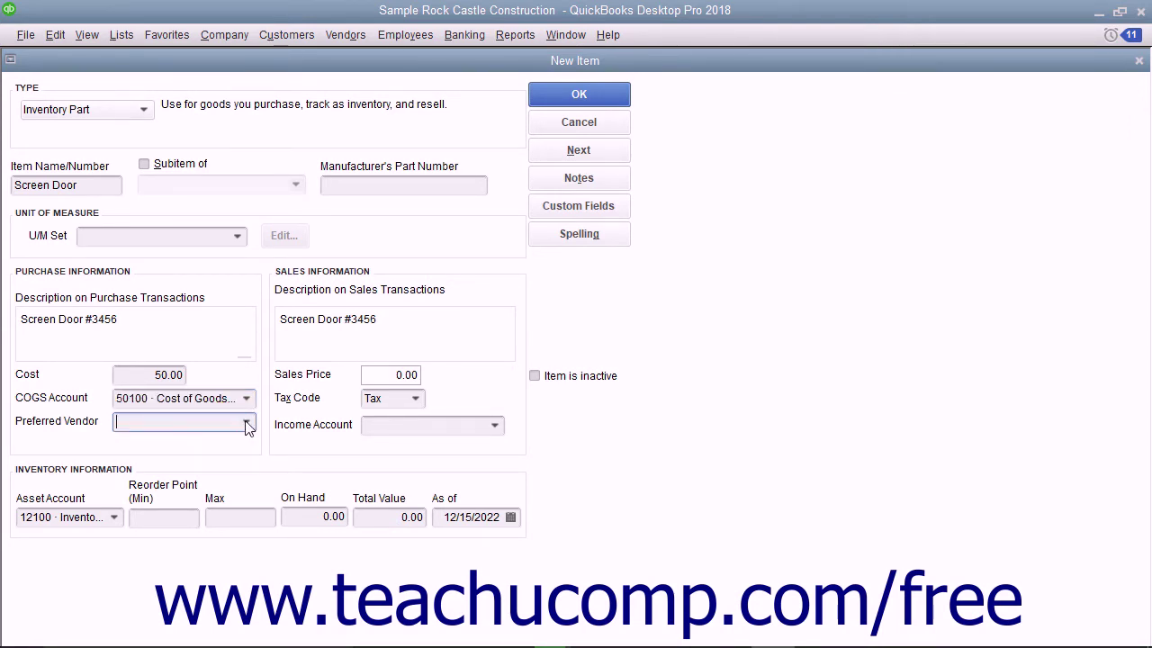
{"action": "left_click", "coordinate": [245, 422]}
{"action": "scroll", "coordinate": [193, 558], "scroll_direction": "down", "scroll_amount": 10}
{"action": "left_click", "coordinate": [191, 567]}
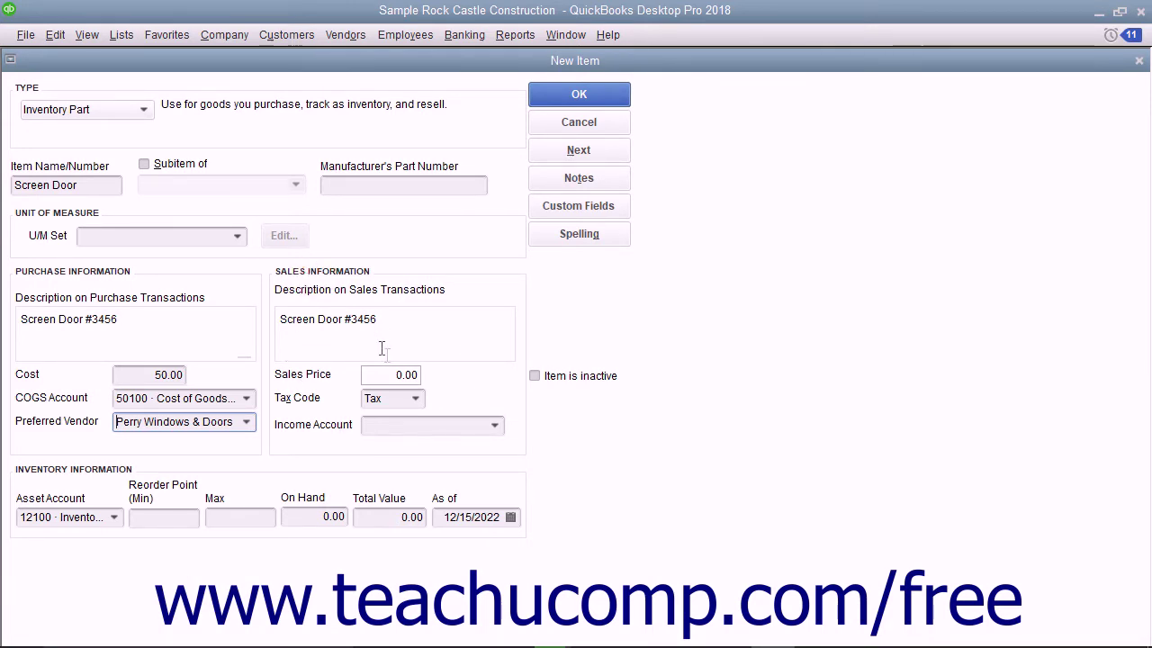
{"action": "left_click", "coordinate": [408, 321]}
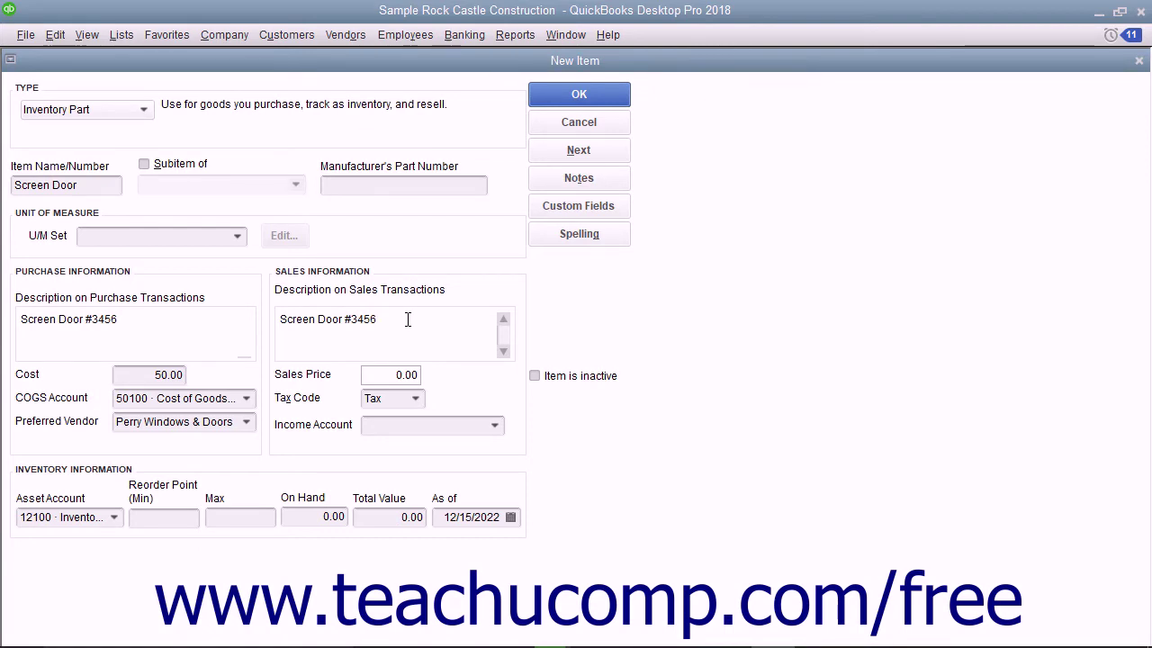
Step: Set the sales price to 100.00 and keep the Tax code
{"action": "left_click", "coordinate": [390, 372]}
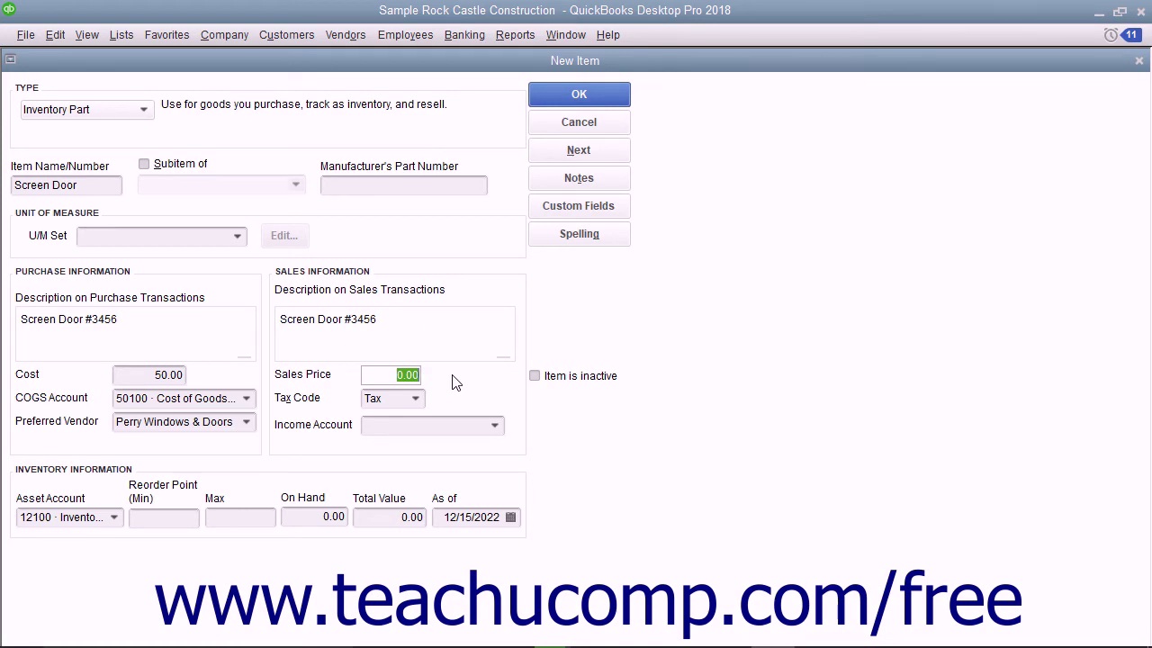
{"action": "type", "text": "1"}
{"action": "type", "text": "00"}
{"action": "left_click", "coordinate": [418, 400]}
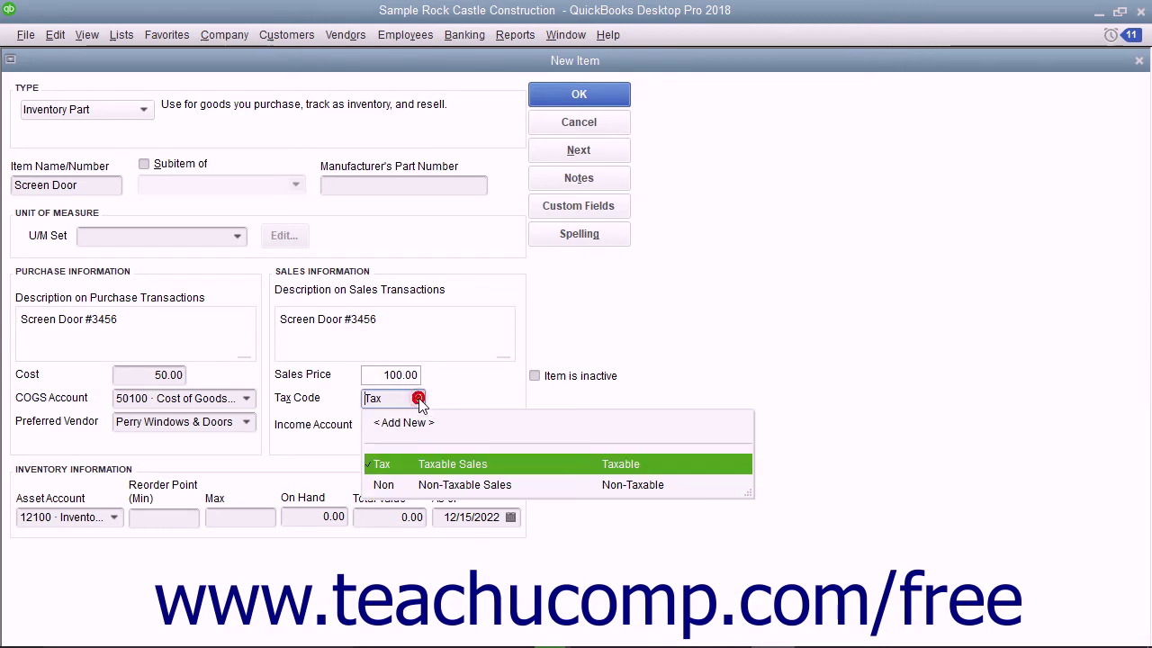
{"action": "left_click", "coordinate": [416, 464]}
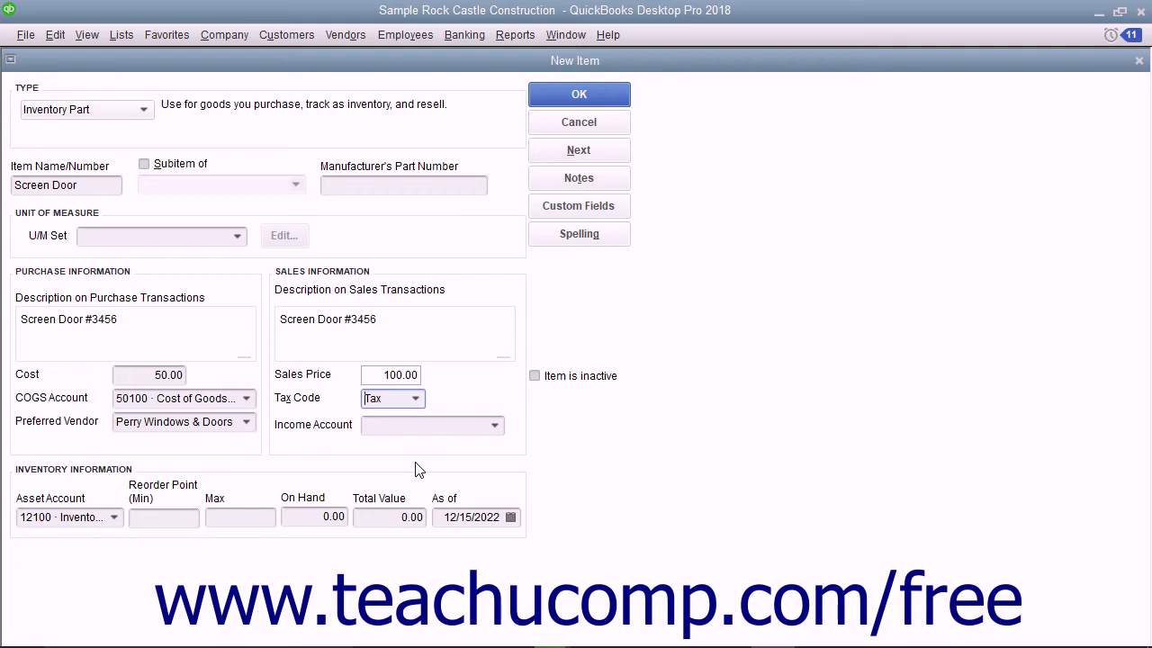
{"action": "left_click", "coordinate": [493, 425]}
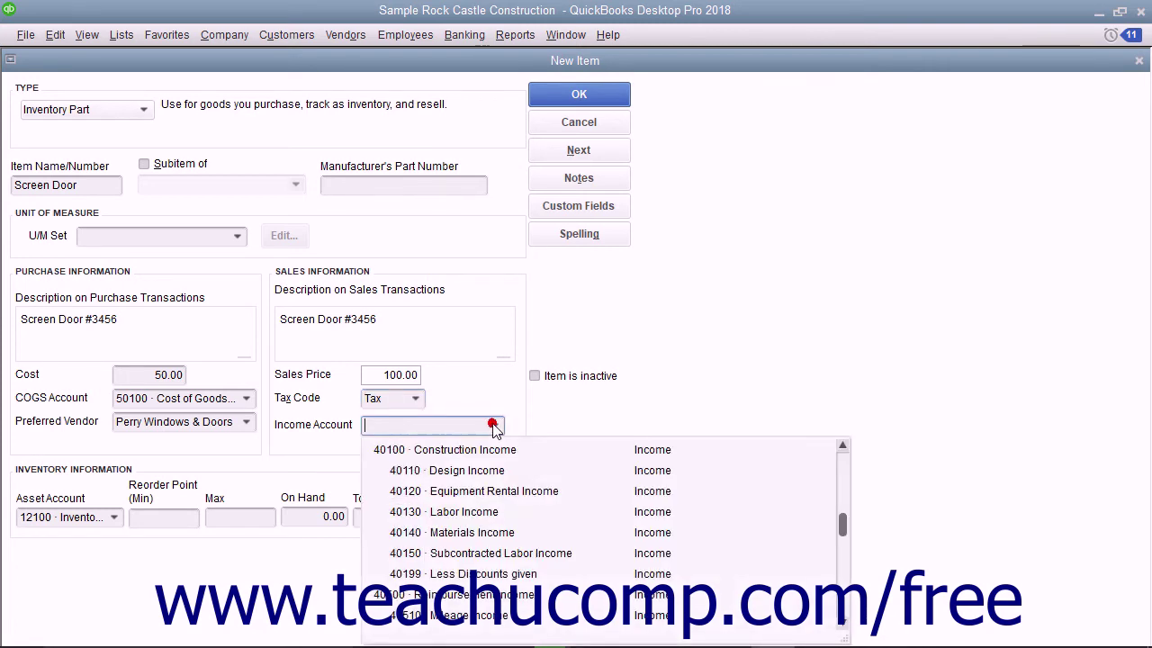
Step: Post sales to 40140 Materials Income and keep 12100 Inventory Asset as the asset account
{"action": "left_click", "coordinate": [493, 540]}
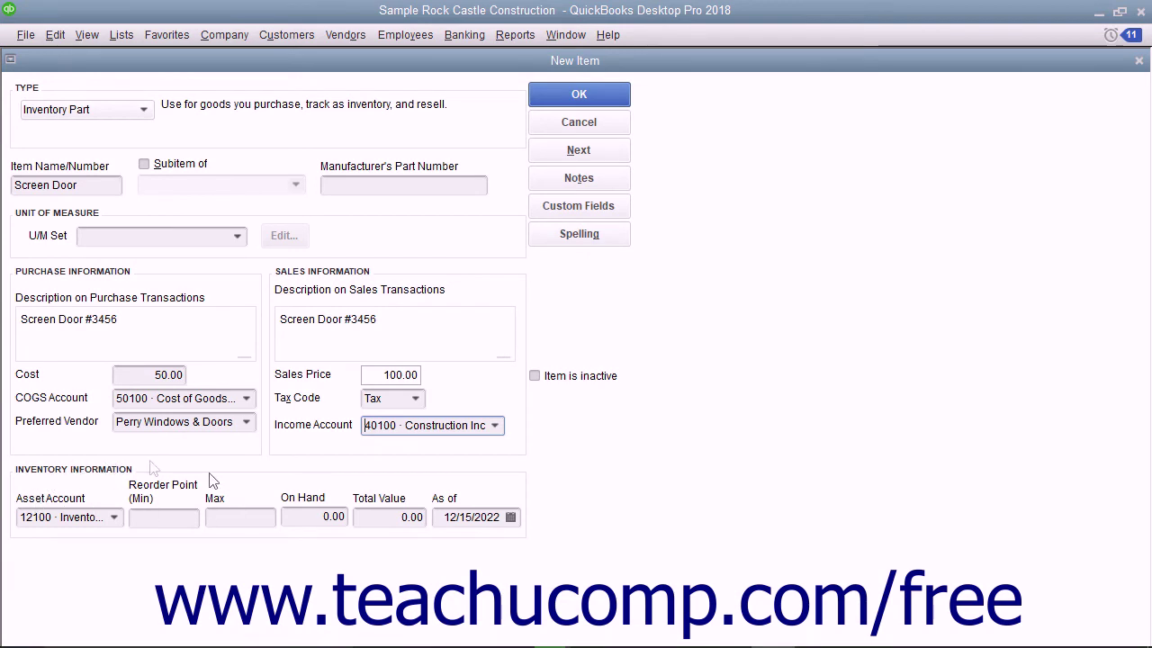
{"action": "left_click", "coordinate": [94, 475]}
{"action": "left_click", "coordinate": [113, 516]}
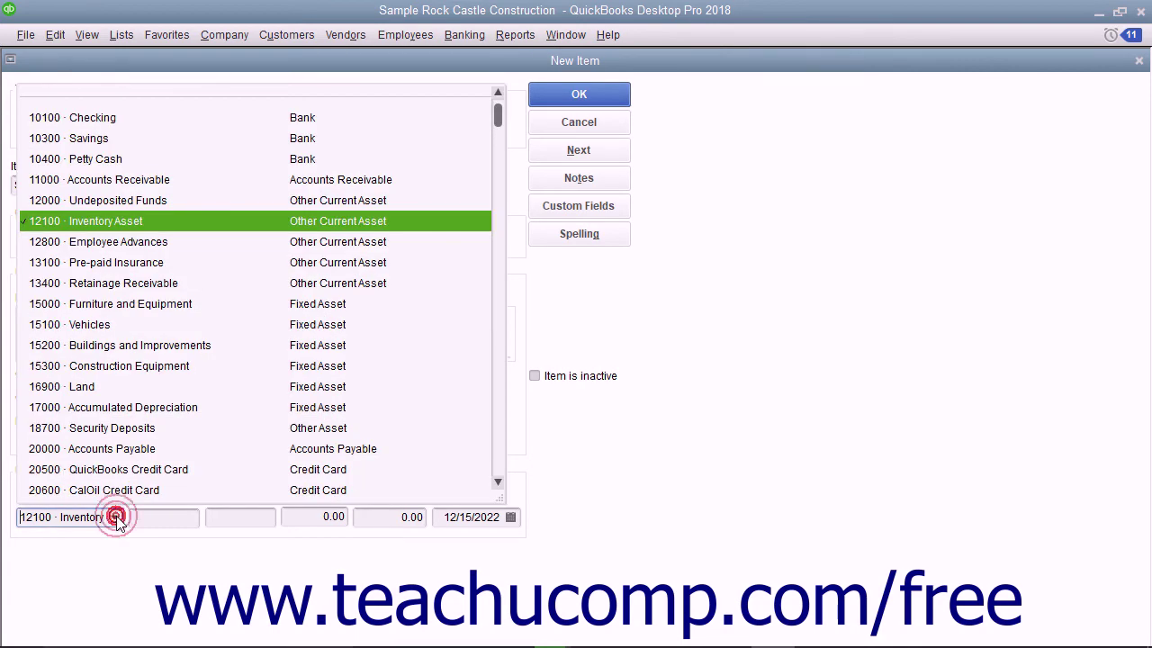
{"action": "left_click", "coordinate": [139, 221]}
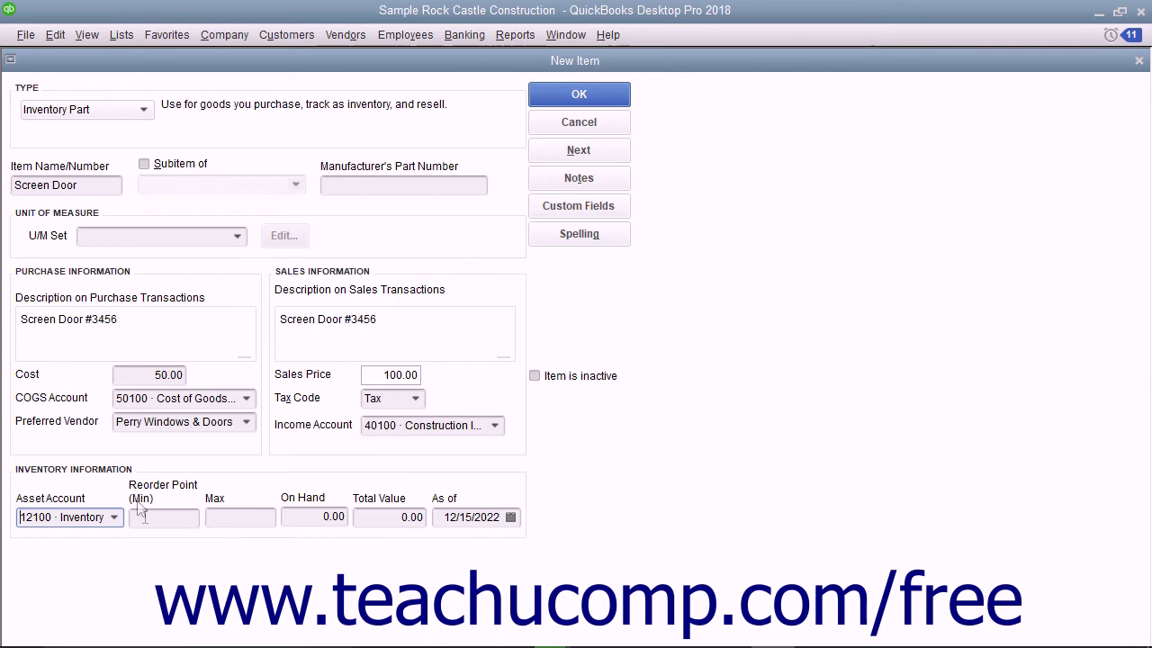
Step: Set the reorder point to 5, leaving quantity on hand and total value as they are
{"action": "left_click", "coordinate": [168, 522]}
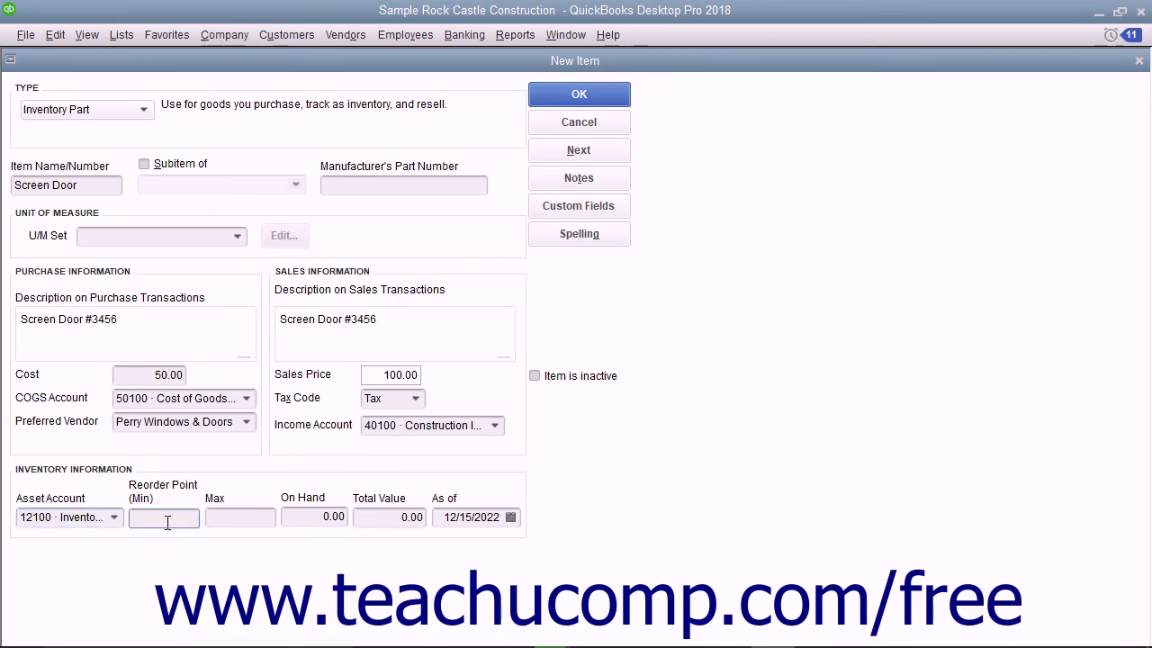
{"action": "type", "text": "5"}
{"action": "key", "text": "Tab"}
{"action": "left_click", "coordinate": [300, 518]}
{"action": "left_click", "coordinate": [379, 518]}
{"action": "left_click", "coordinate": [443, 500]}
Step: Save the Screen Door item to the Item List with OK
{"action": "left_click", "coordinate": [581, 99]}
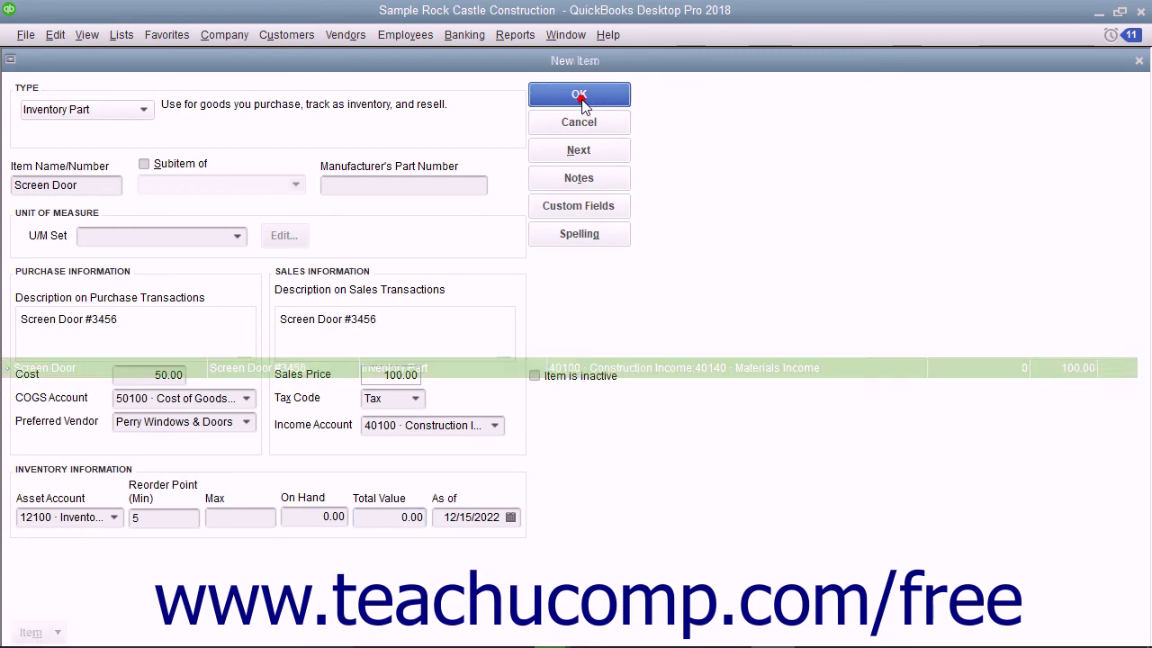